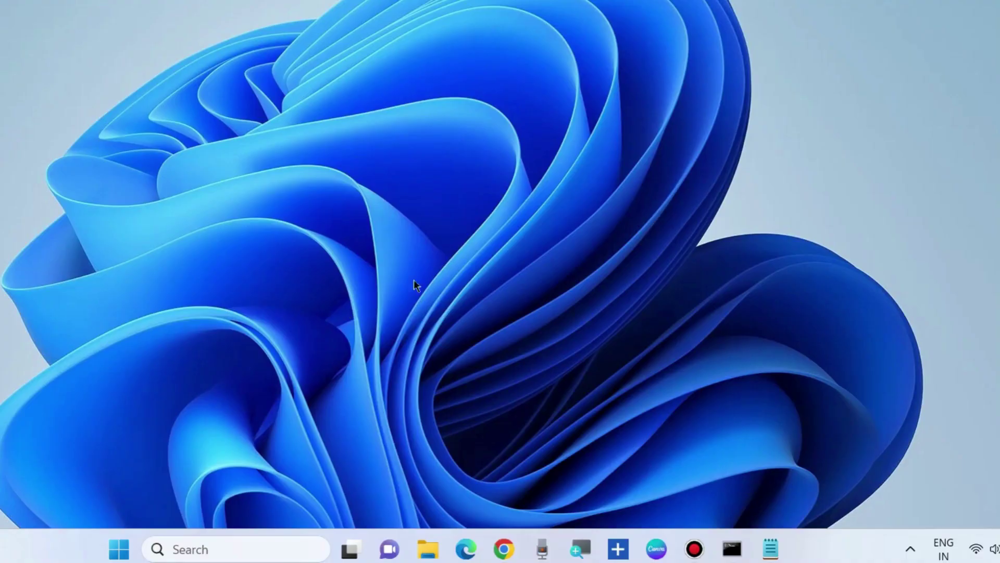
Search Windows for cmd and launch Command Prompt as administrator
click(196, 548)
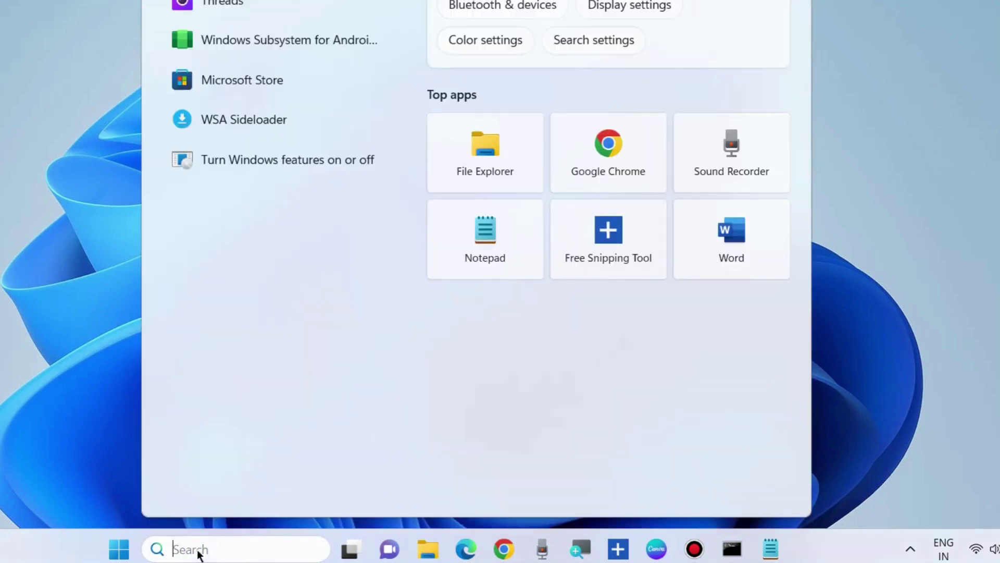
text(cmd)
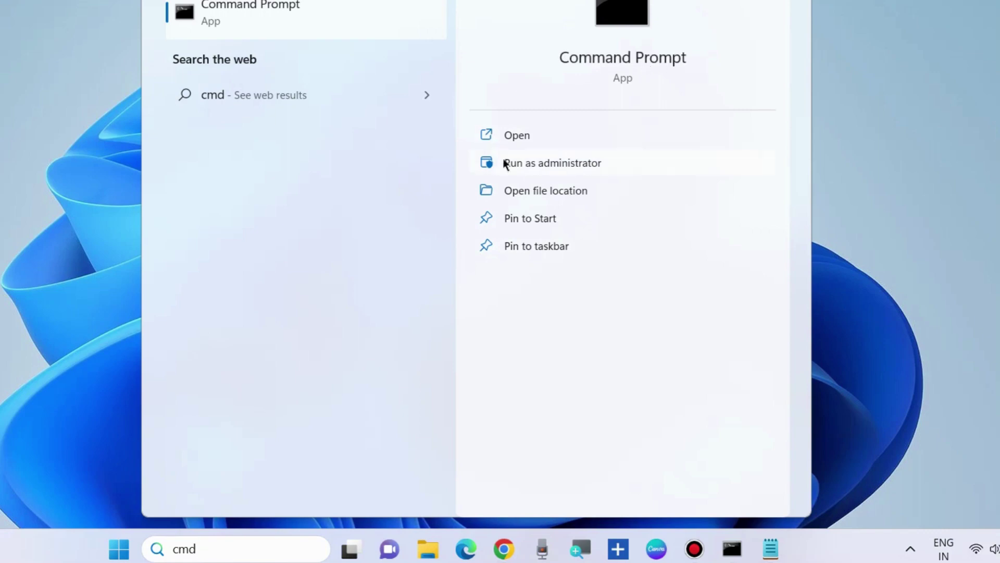
click(542, 165)
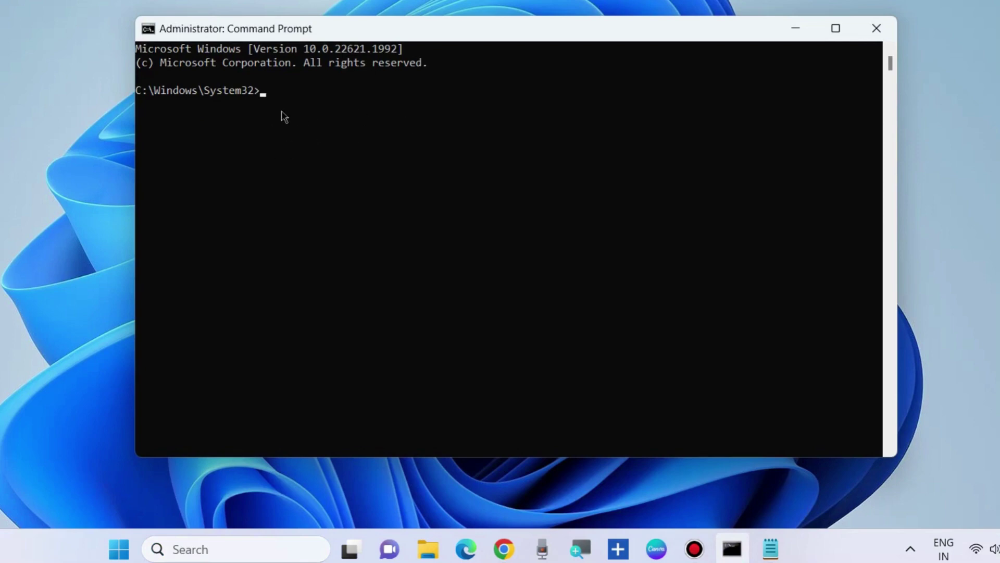
Copy the DISM scanhealth line from the Notepad notes and paste it at the elevated prompt
click(771, 548)
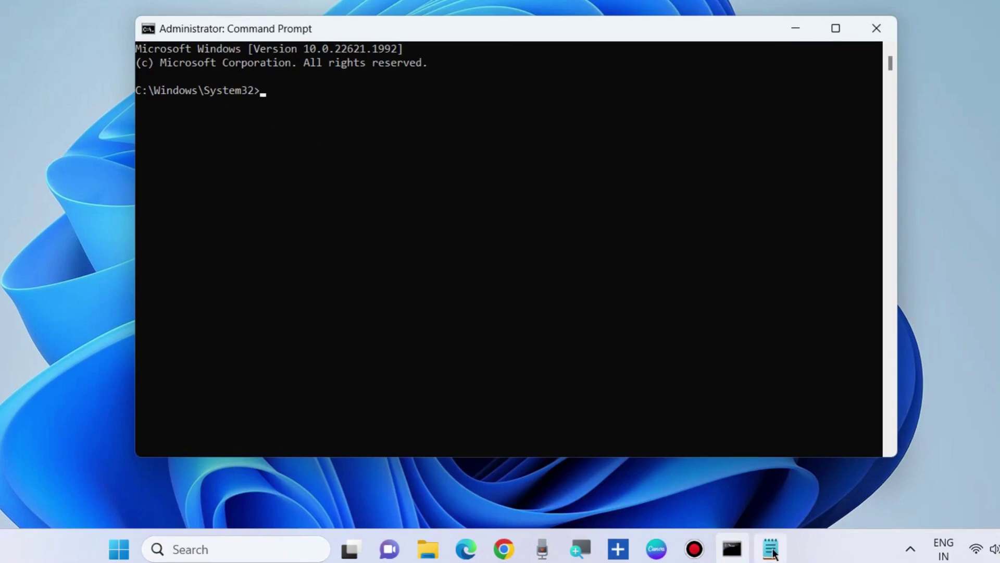
drag(557, 88, 494, 165)
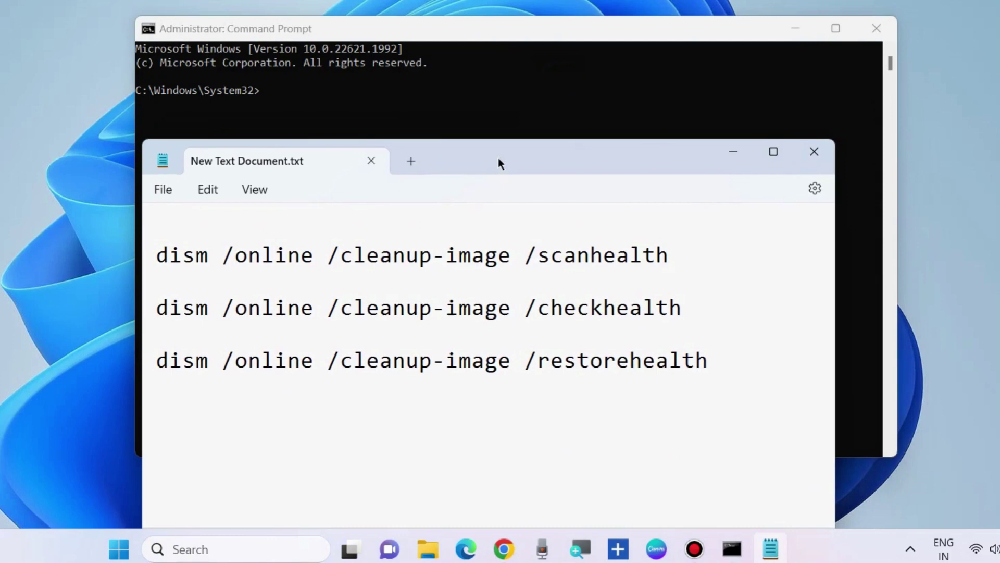
drag(680, 256, 153, 258)
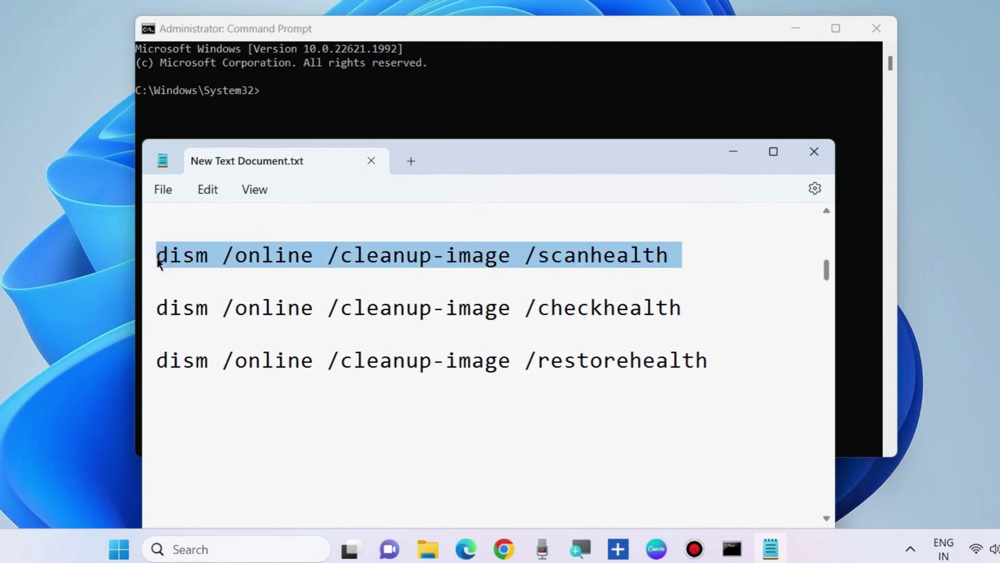
triple_click(150, 309)
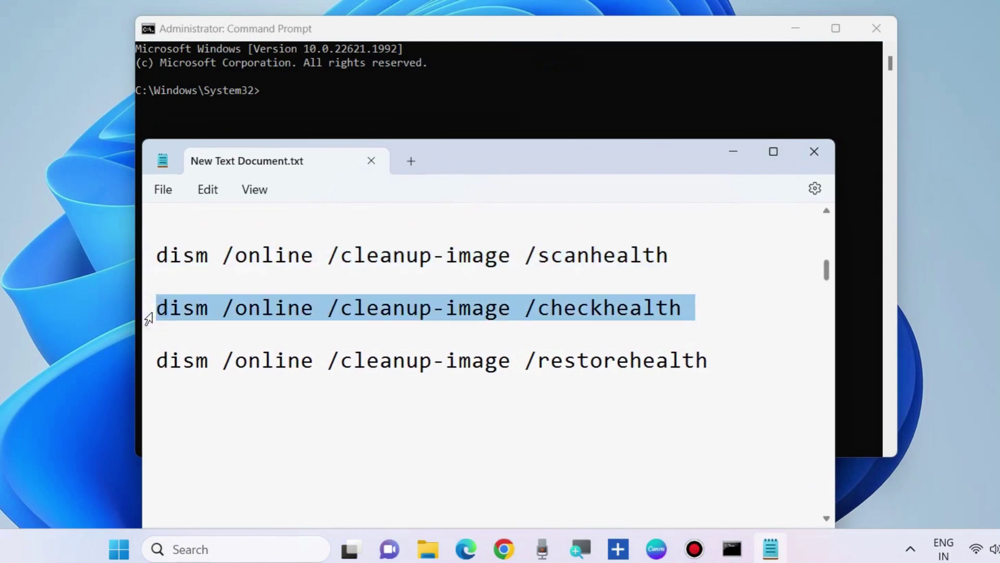
triple_click(150, 362)
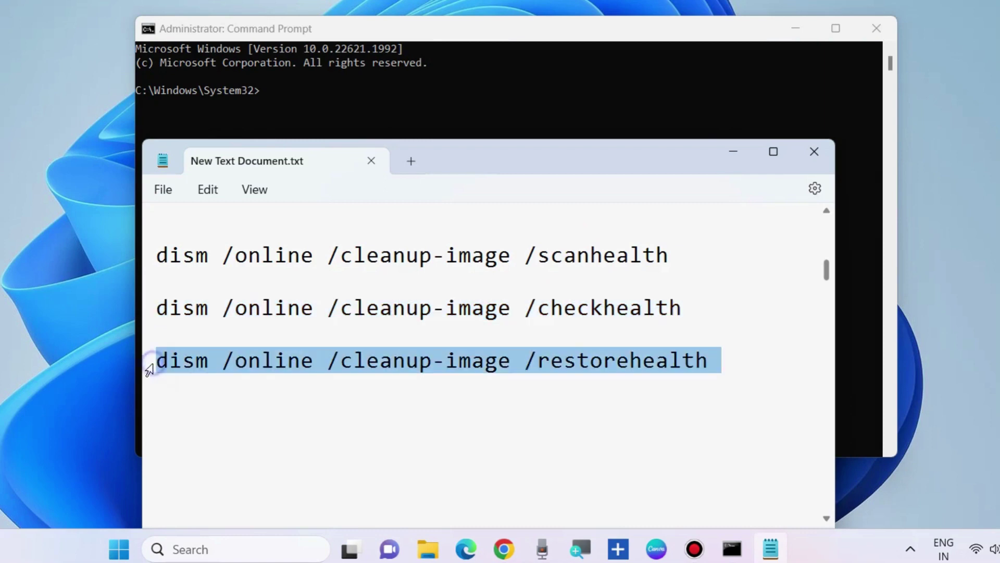
drag(154, 255, 670, 257)
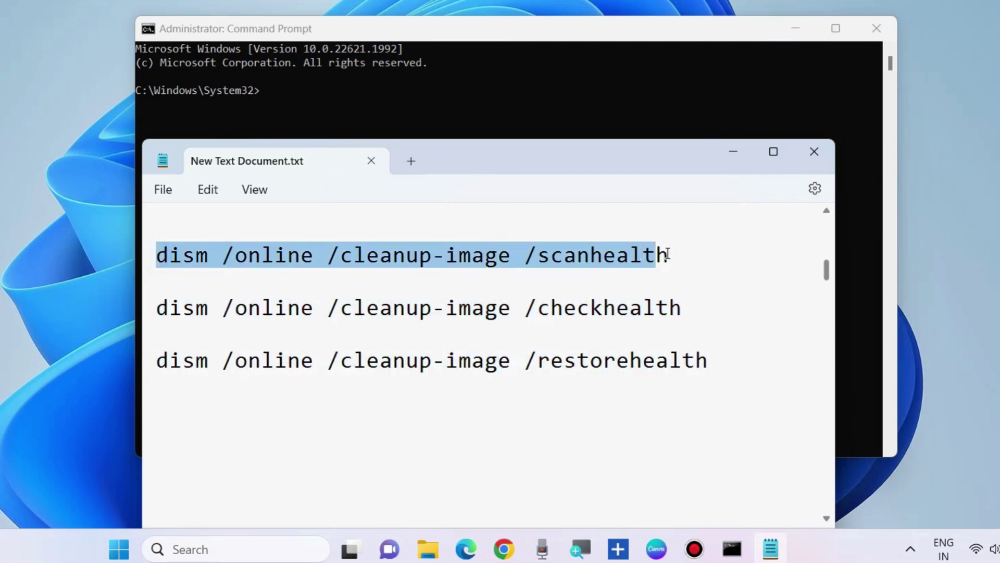
key(ctrl+c)
click(267, 103)
key(ctrl+v)
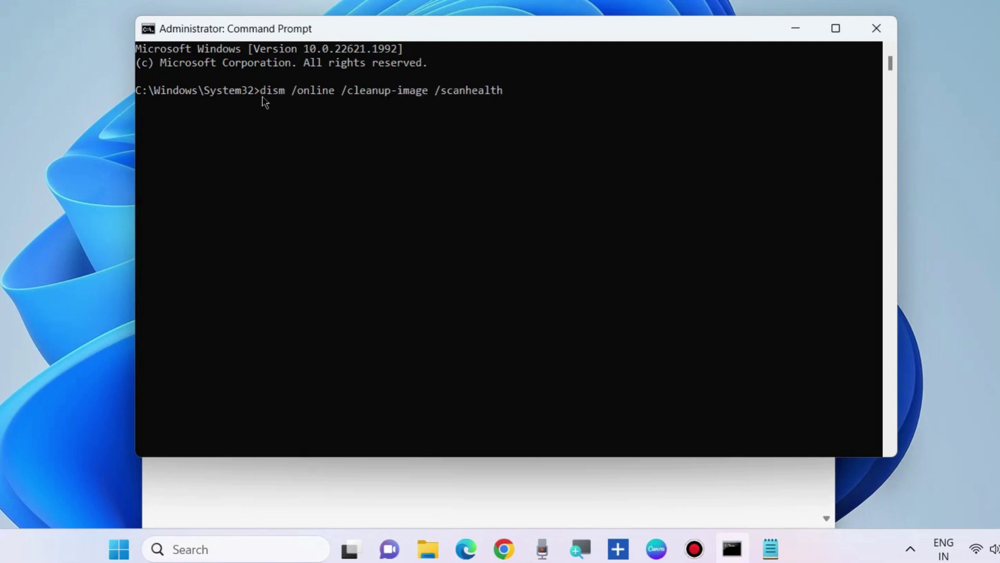
Run the DISM scanhealth command while reviewing the checkhealth and restorehealth lines in Notepad
key(Return)
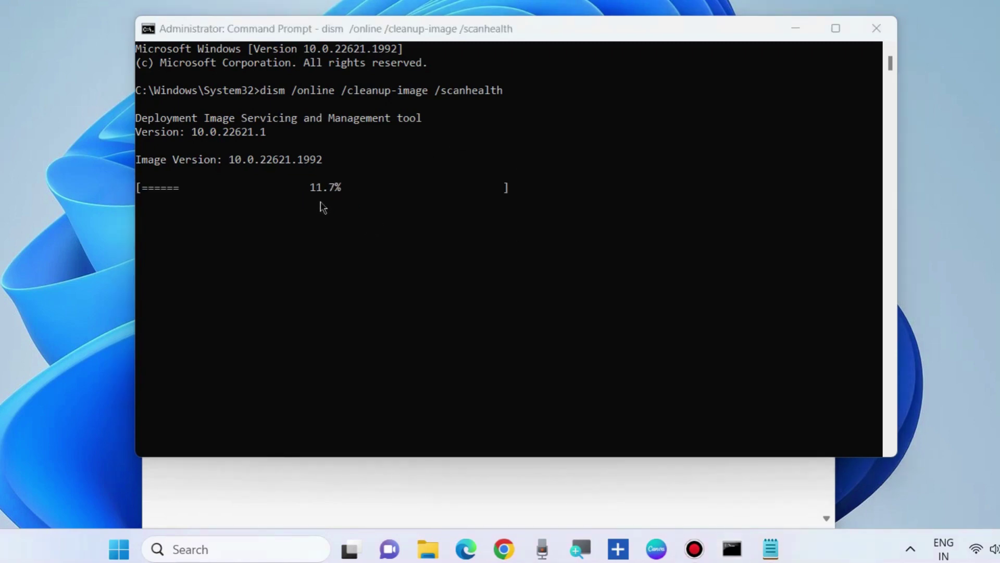
click(772, 549)
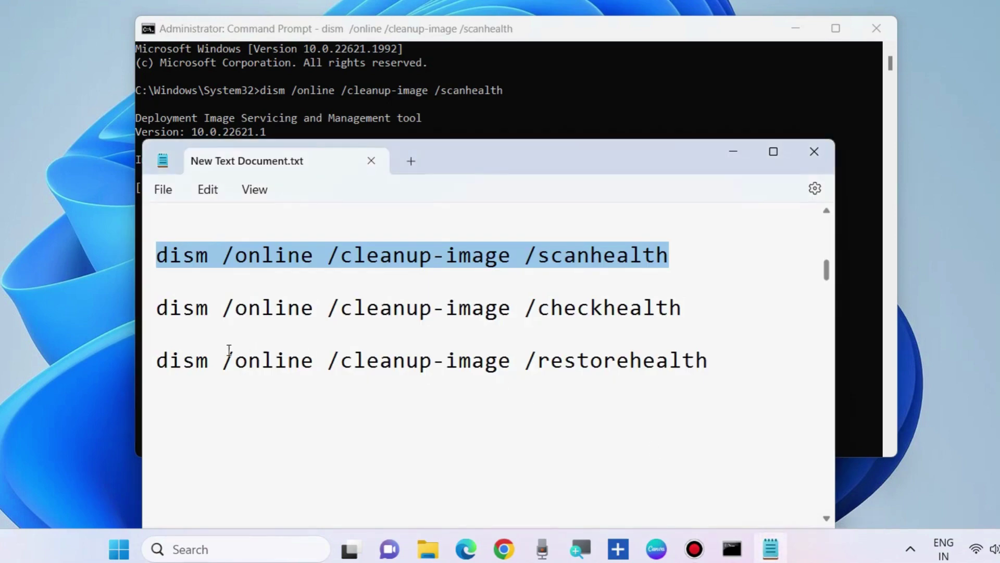
drag(160, 308, 612, 321)
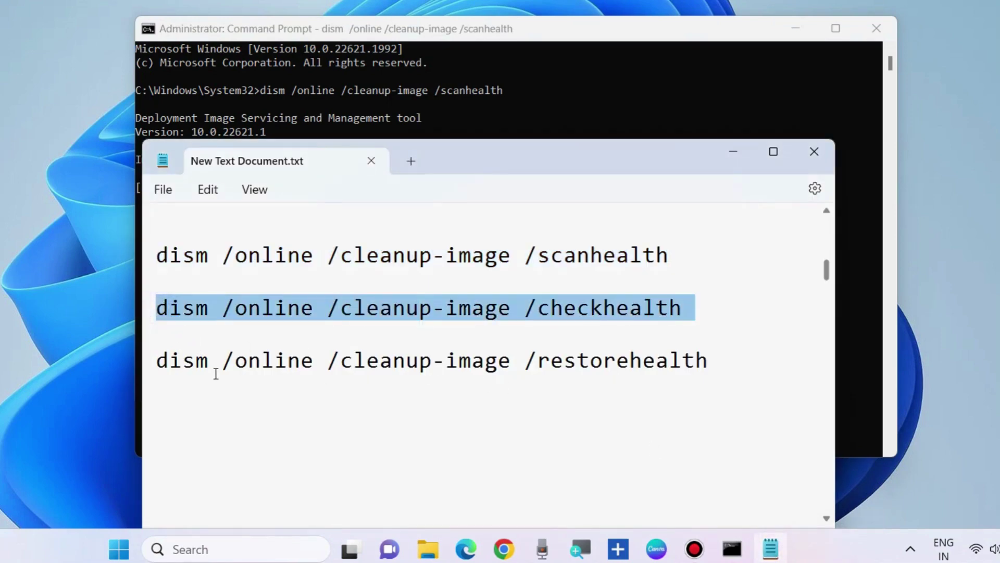
drag(157, 360, 733, 374)
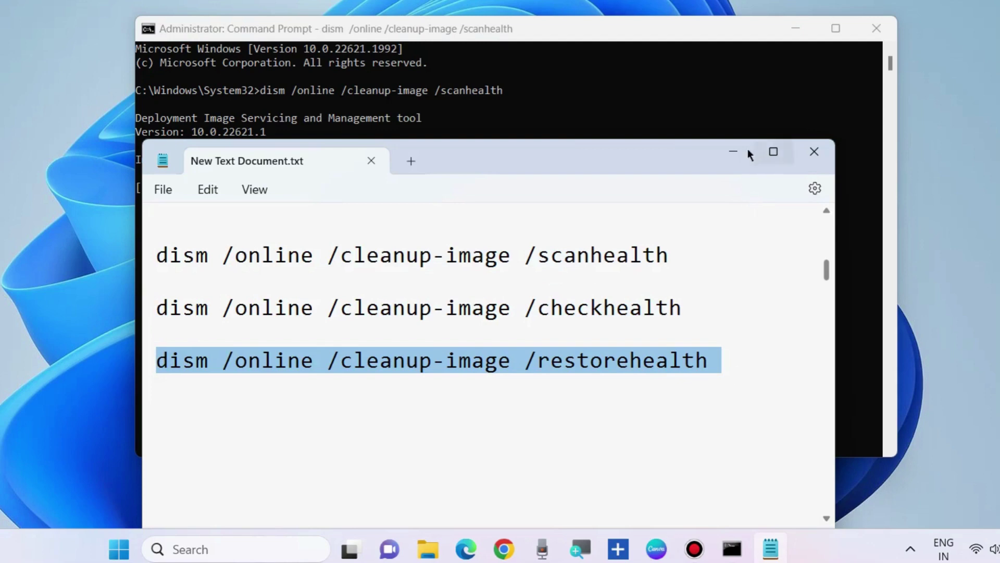
click(734, 151)
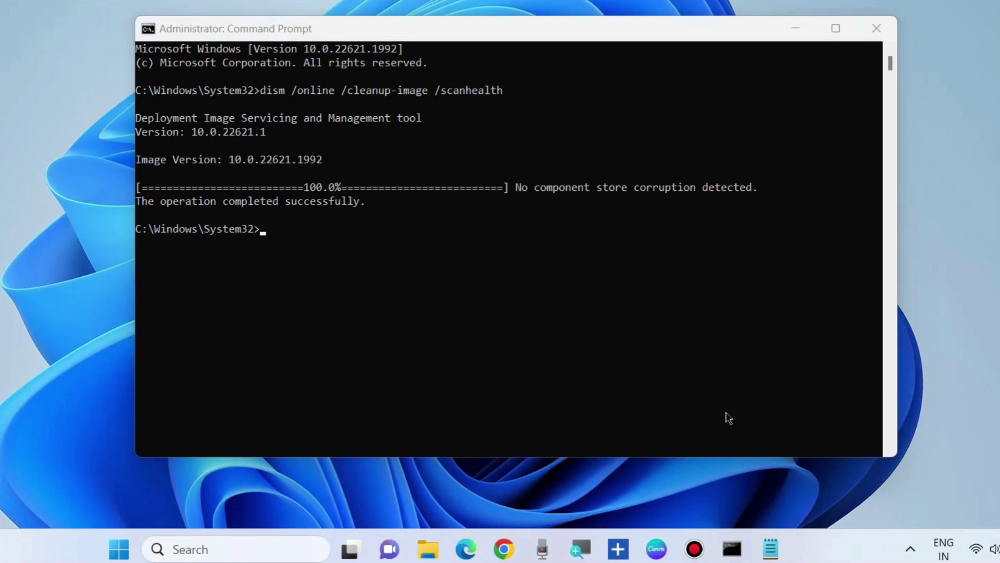
Reselect the checkhealth and restorehealth lines in the notes, then hide Notepad to reveal Command Prompt
click(770, 548)
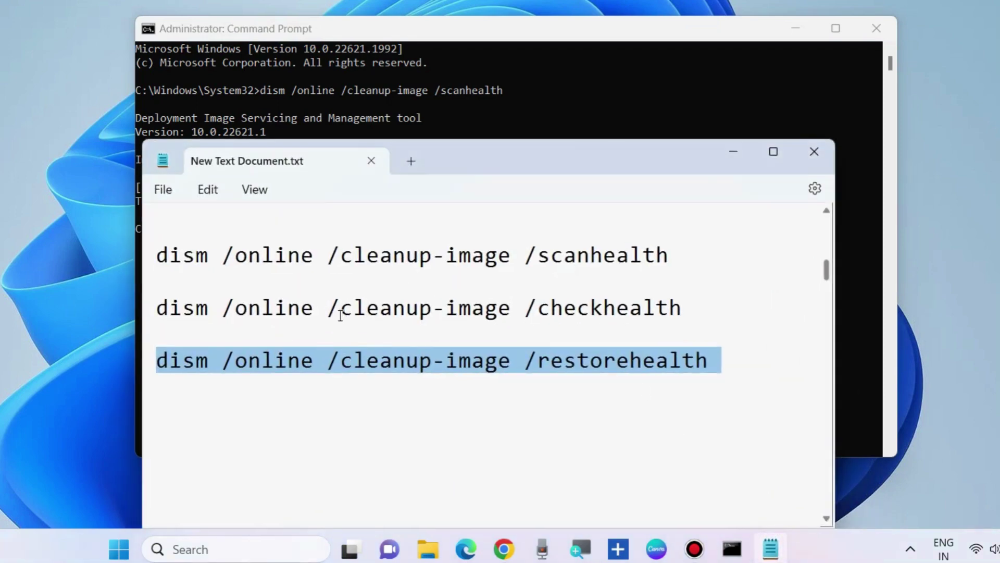
click(337, 313)
drag(157, 306, 687, 313)
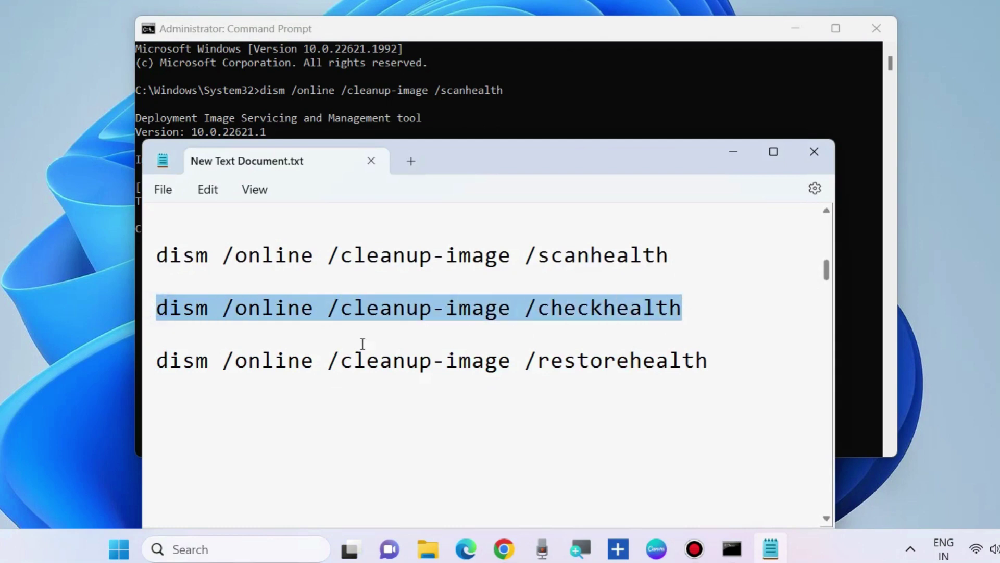
drag(156, 359, 715, 361)
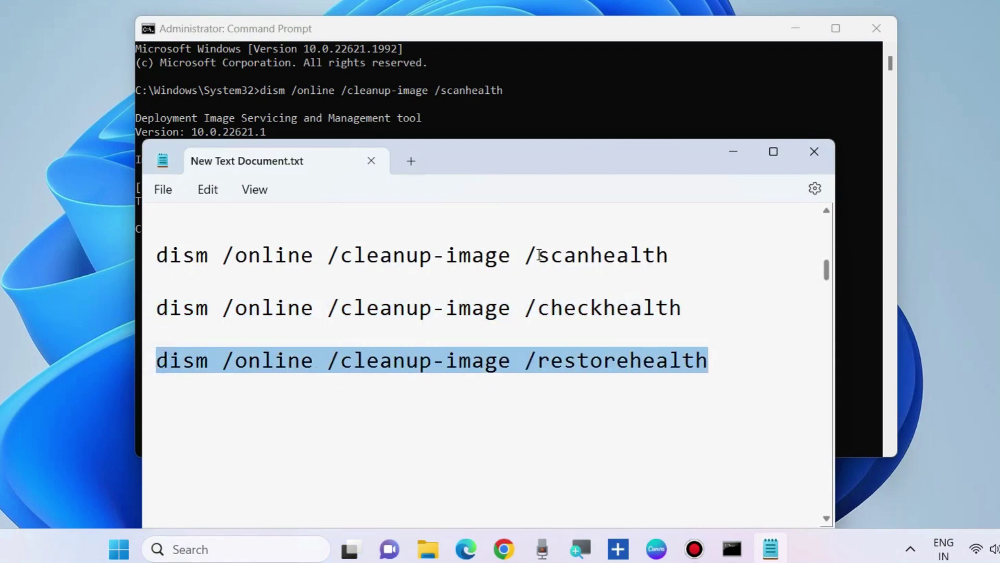
click(731, 151)
text(sfc /scannow)
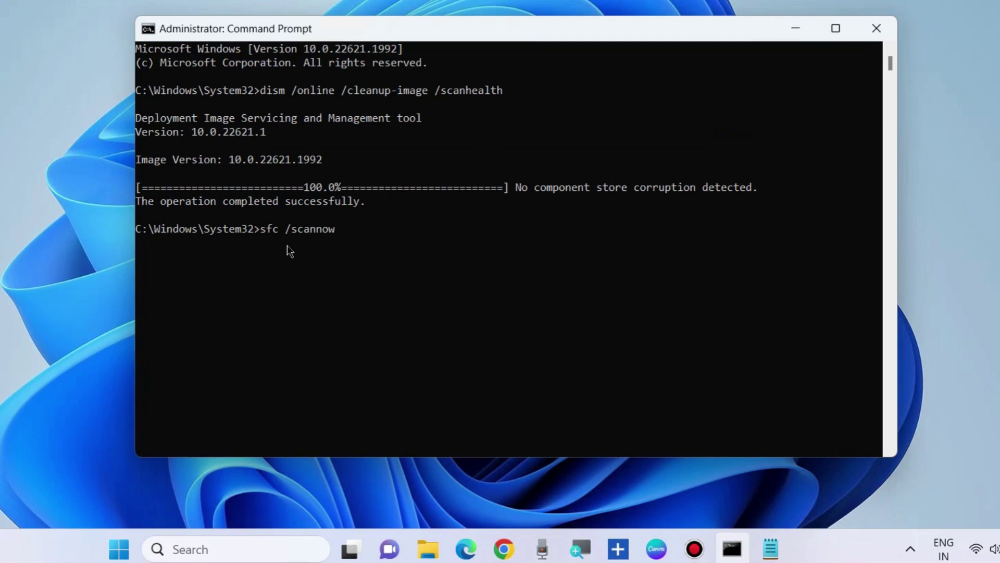
Run sfc /scannow to check the system files
key(Return)
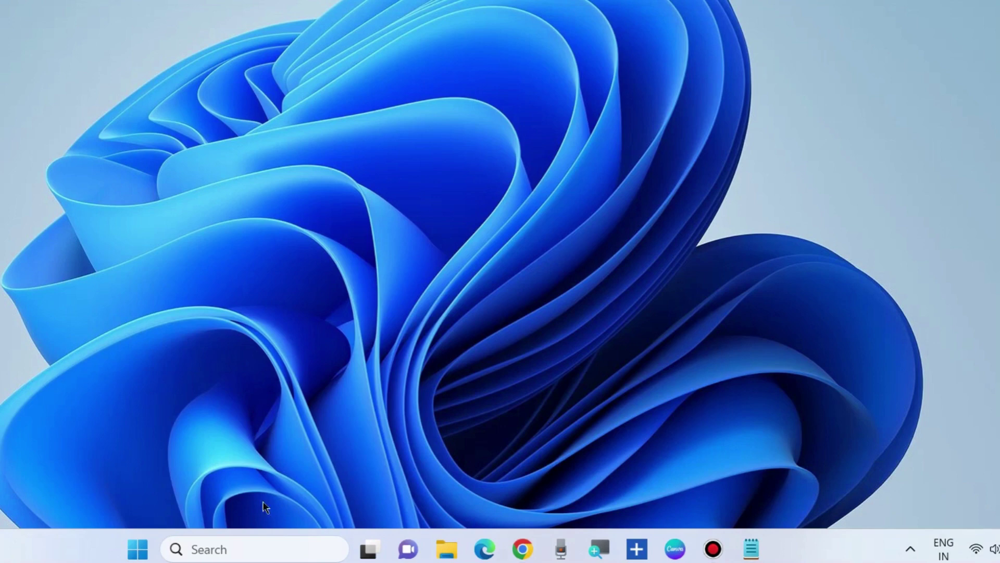
Launch Windows Security from taskbar search, landing on its Security at a glance page
click(236, 549)
text(win)
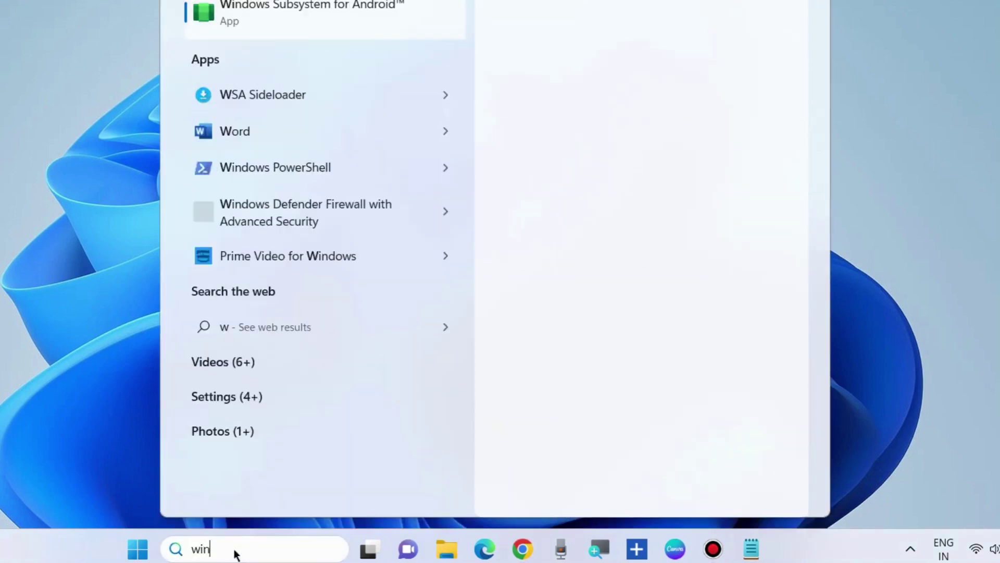
text(dows security)
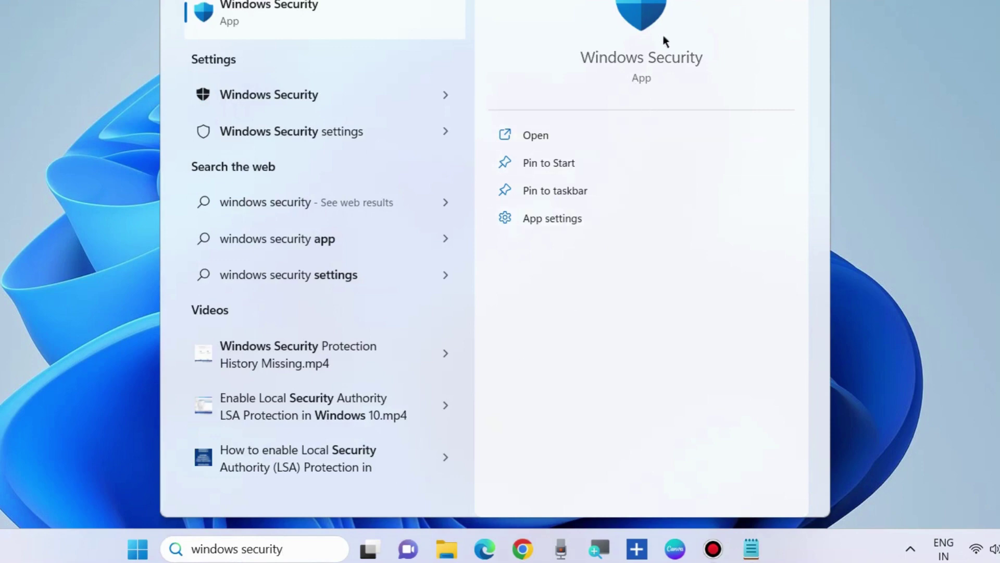
click(536, 135)
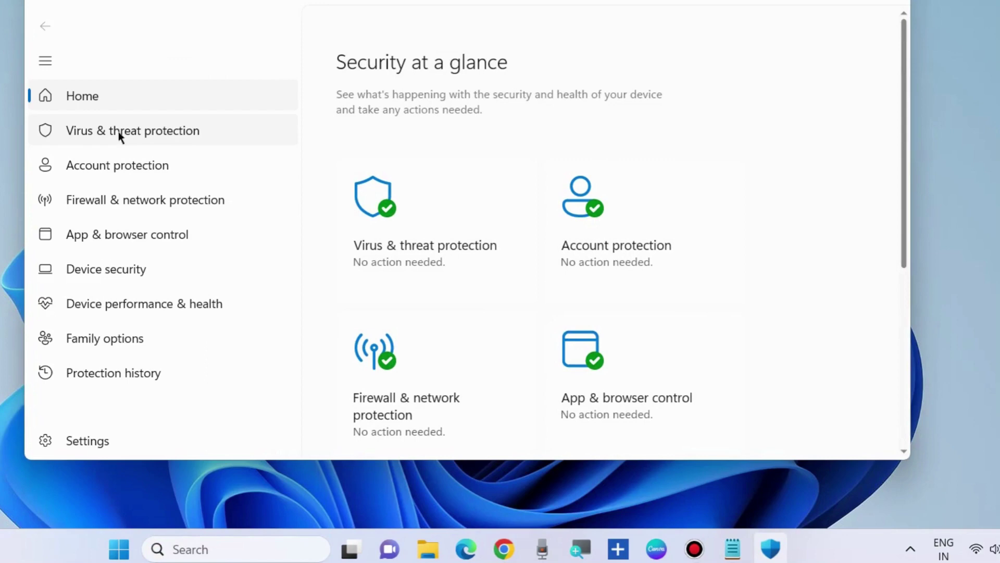
Select Full scan under Virus & threat protection scan options, then close Windows Security
click(124, 133)
scroll(383, 219, down, 3)
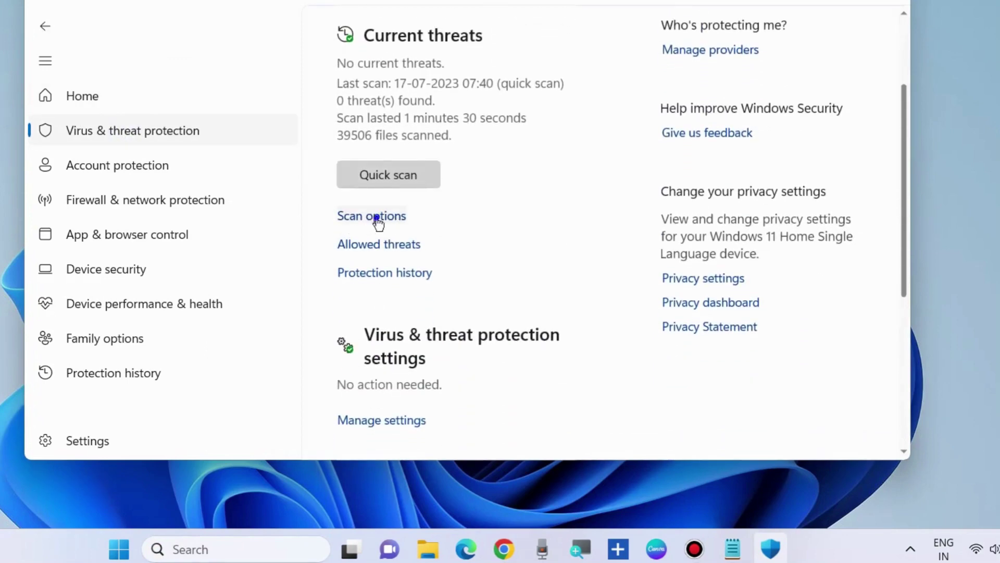
click(375, 218)
scroll(376, 217, down, 3)
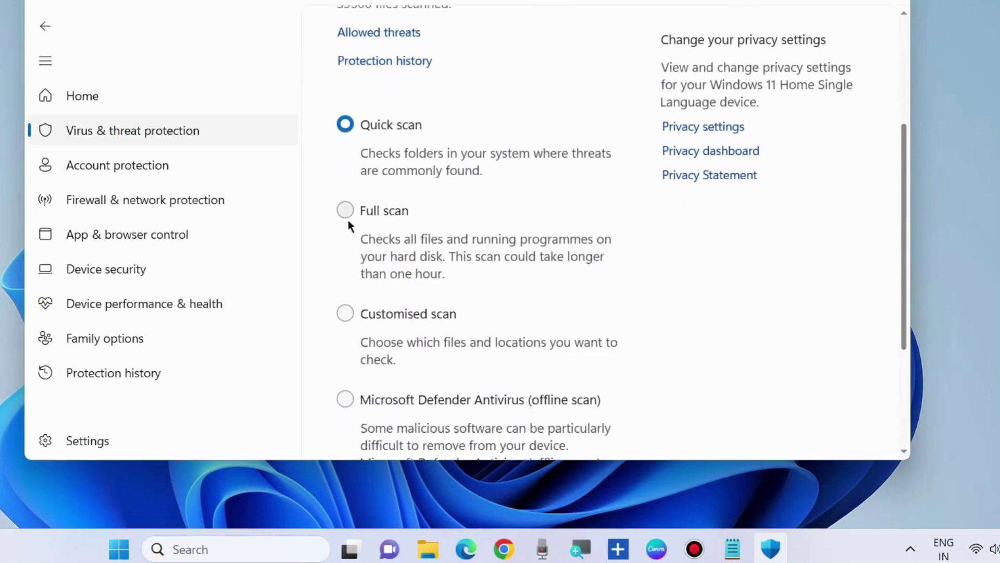
click(346, 212)
scroll(421, 273, down, 5)
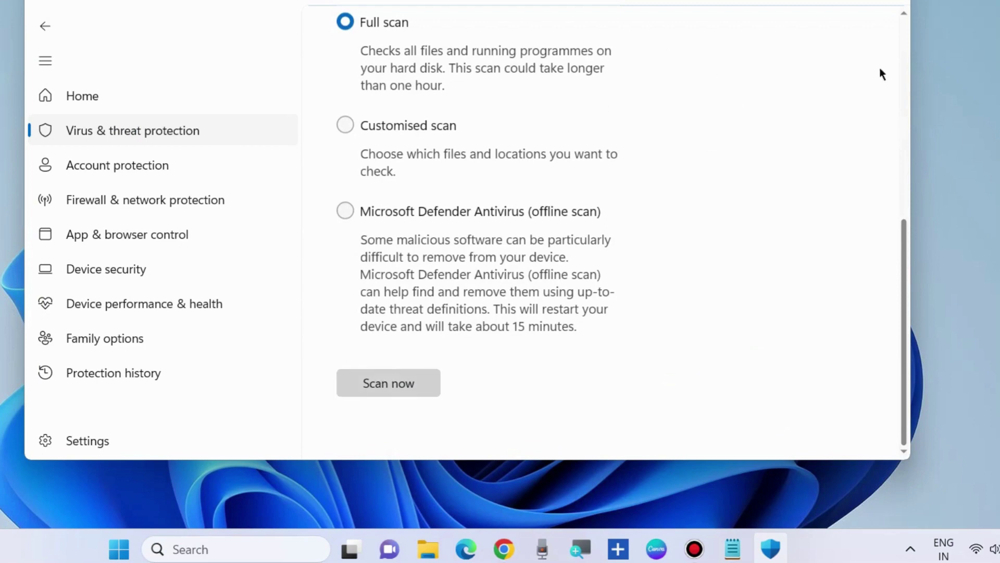
click(892, 6)
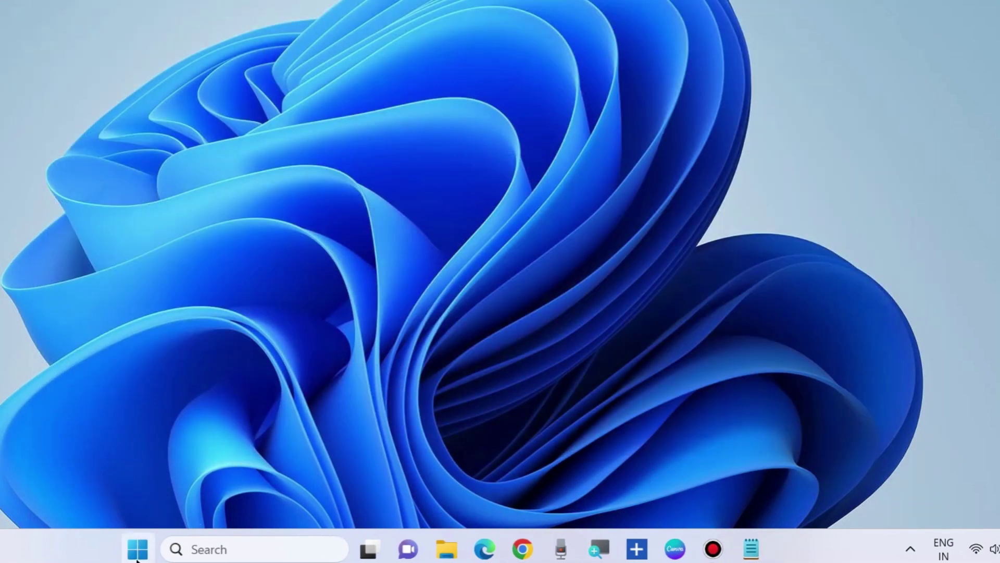
Open Device Manager from the Start context menu and move its window fully into view
right_click(137, 549)
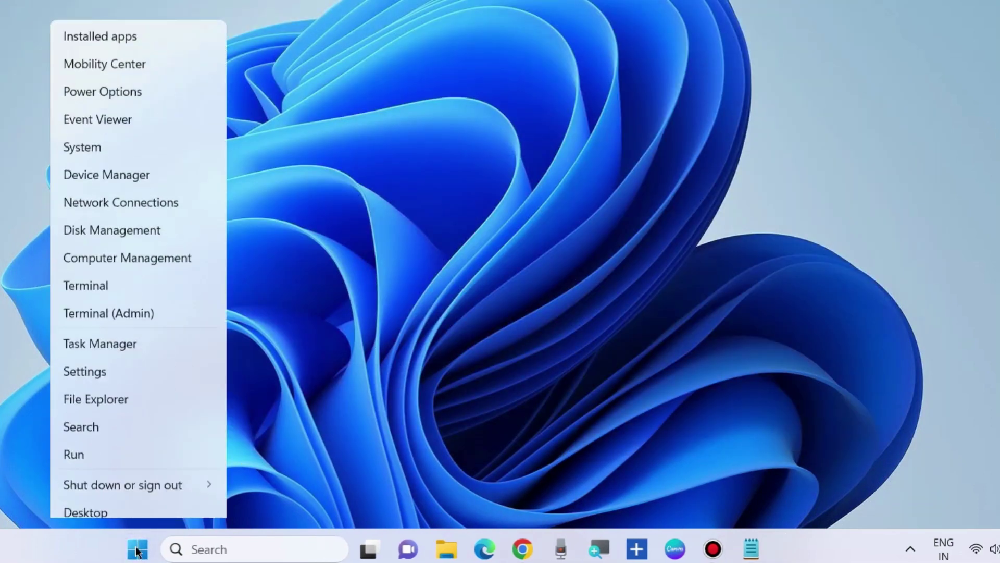
click(103, 166)
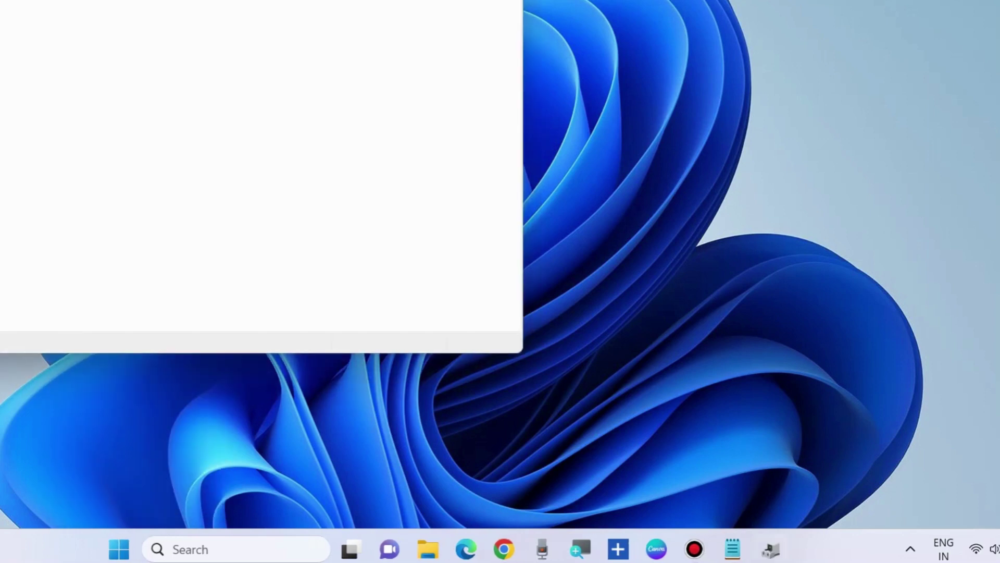
drag(156, 2, 492, 7)
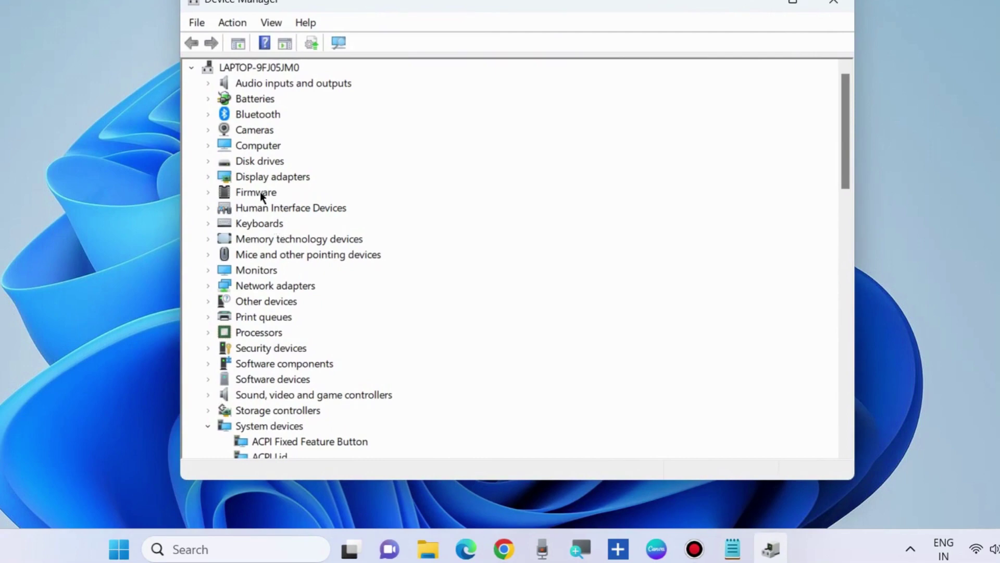
Search automatically for an AMD Radeon(TM) Graphics driver update and dismiss the already-installed result
click(209, 177)
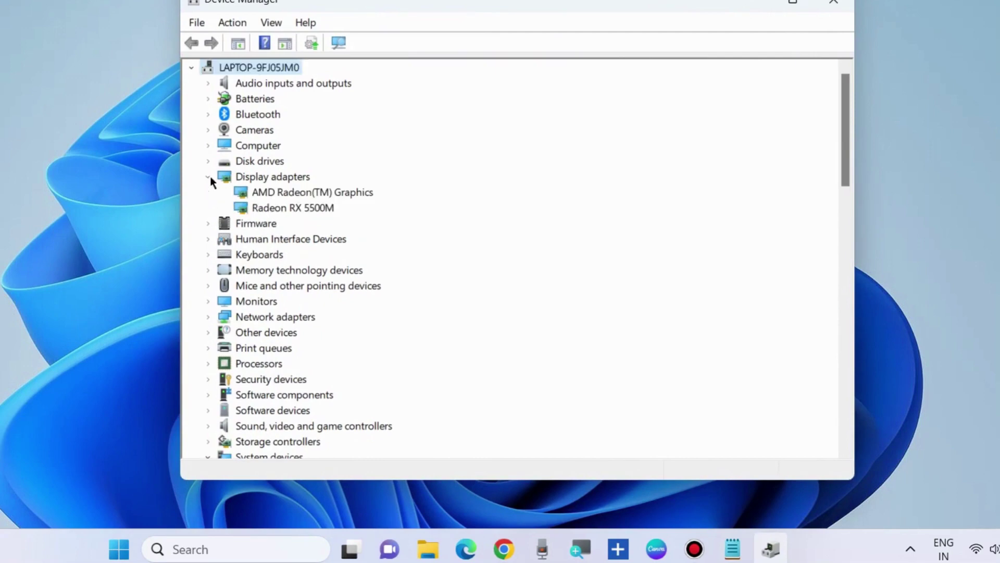
right_click(277, 195)
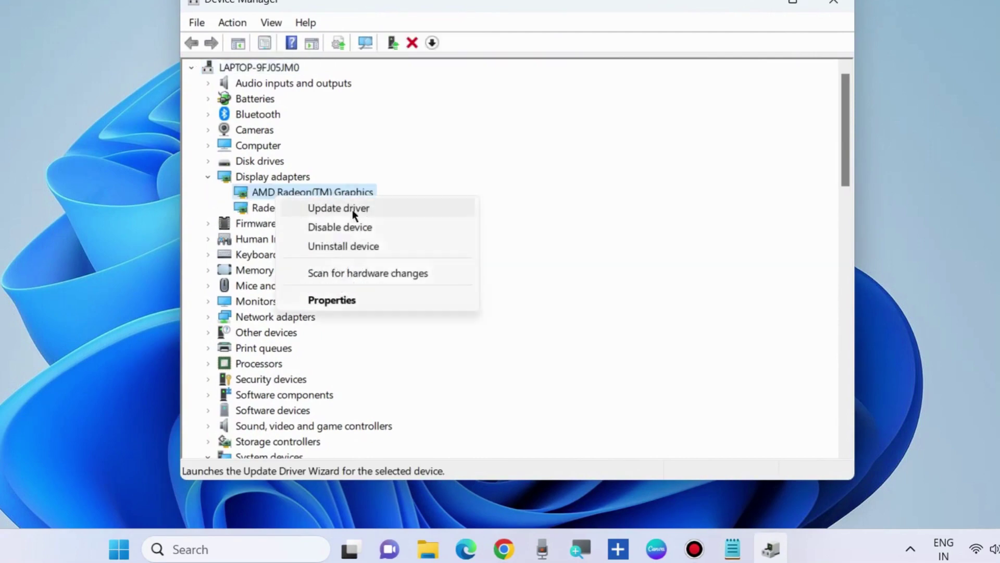
click(336, 208)
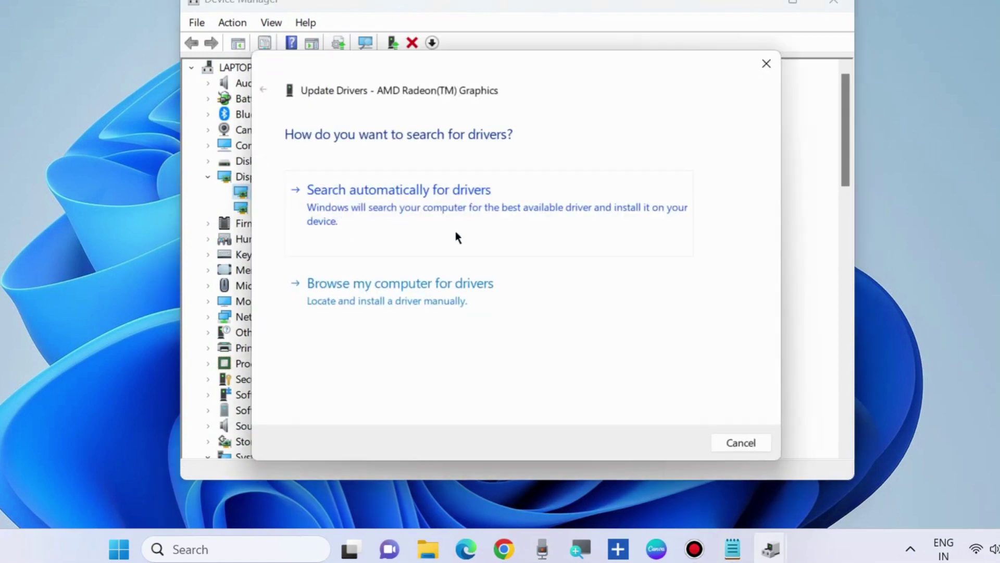
click(398, 200)
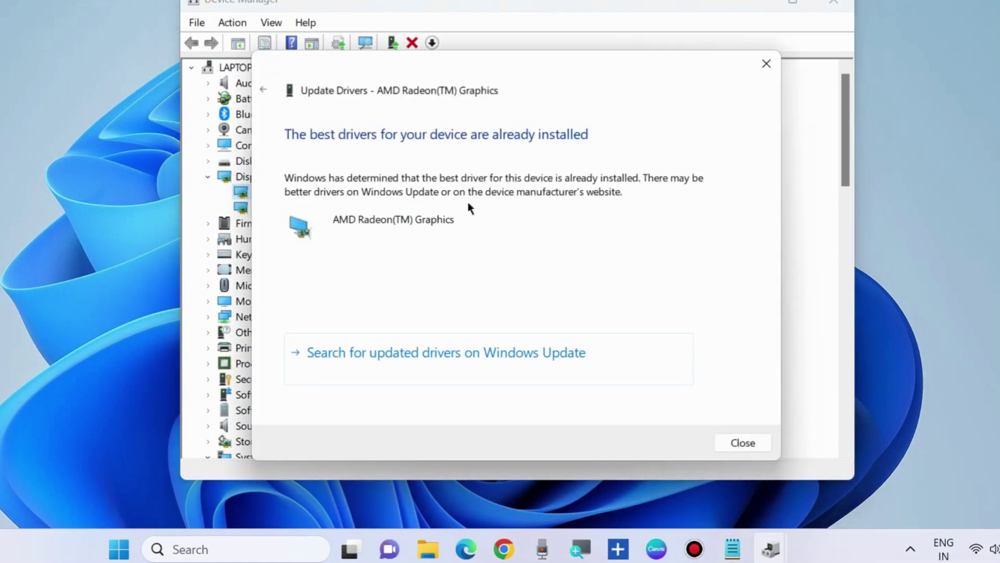
click(748, 443)
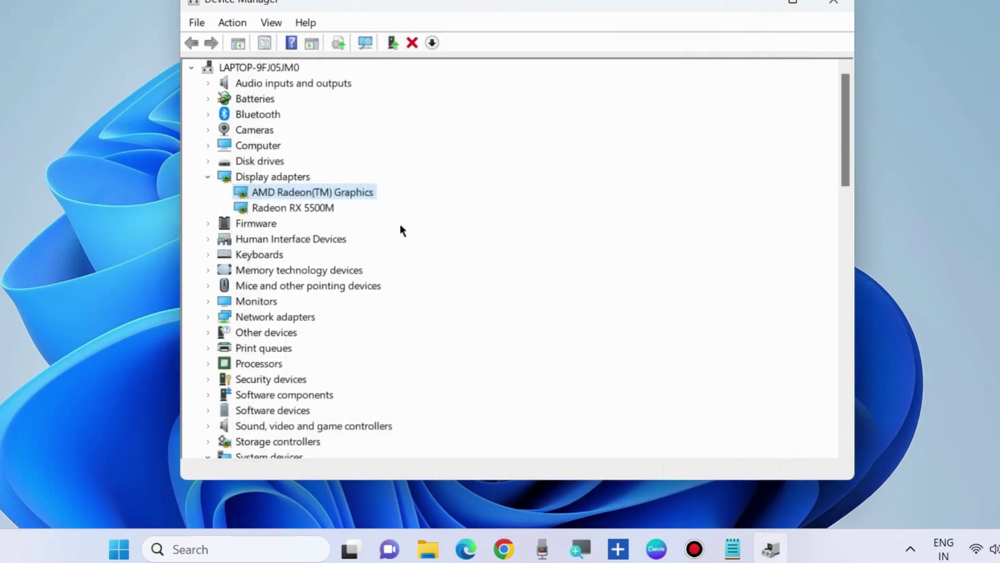
Uninstall AMD Radeon(TM) Graphics with 'Attempt to remove the driver' ticked
right_click(291, 193)
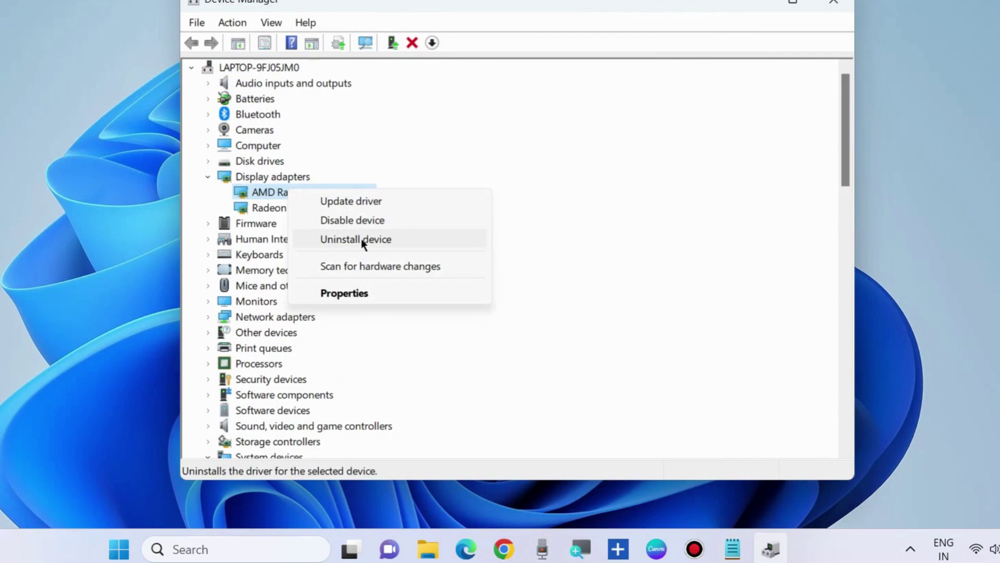
click(362, 239)
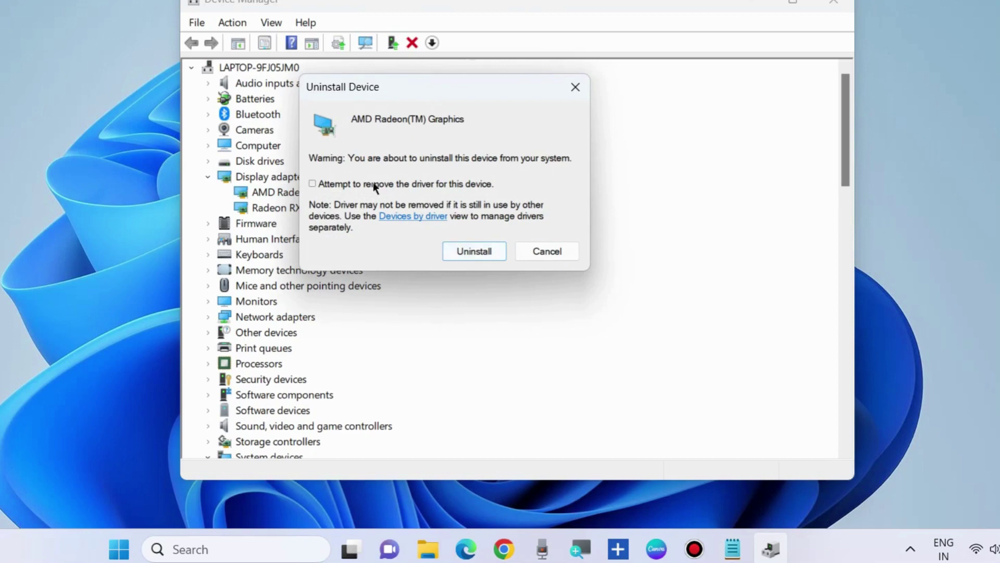
click(312, 183)
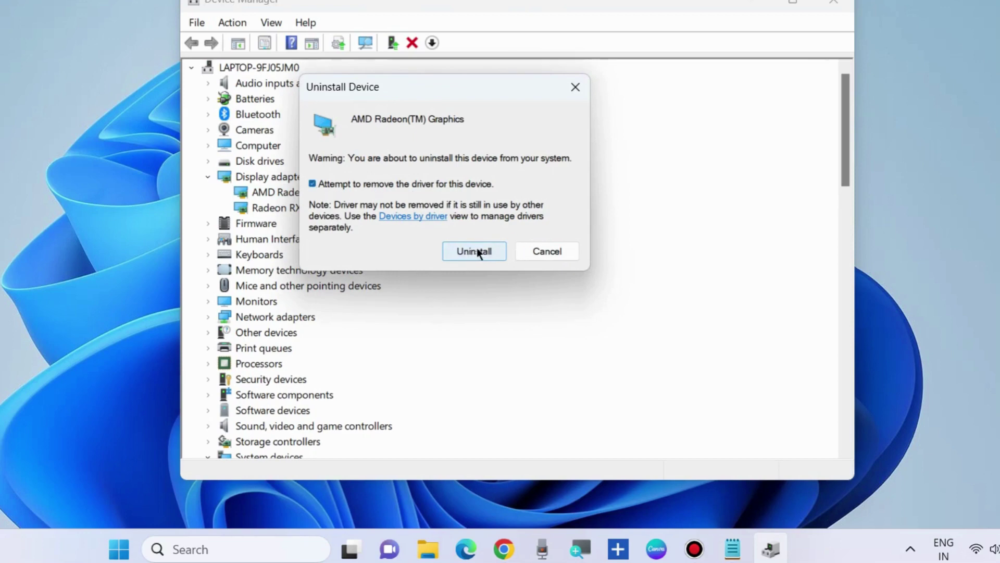
click(575, 87)
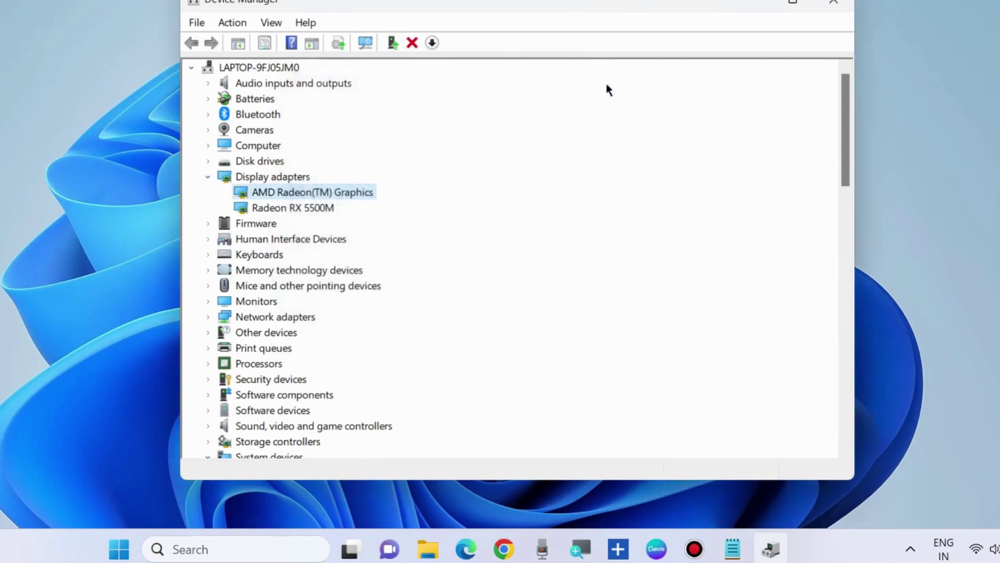
Close Device Manager, choose Restart from the Start context menu, then reopen Device Manager
click(834, 3)
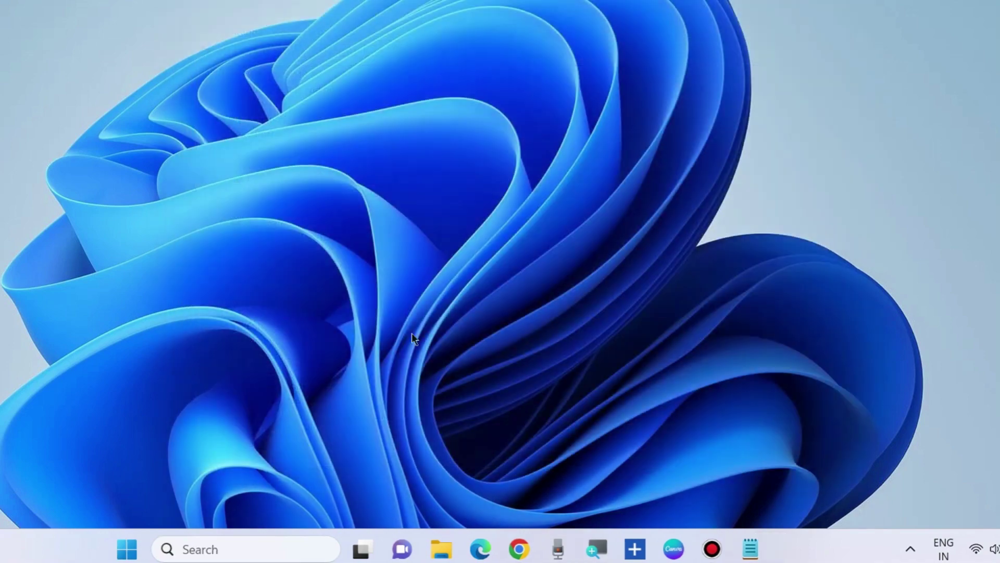
right_click(141, 549)
mouse_move(123, 475)
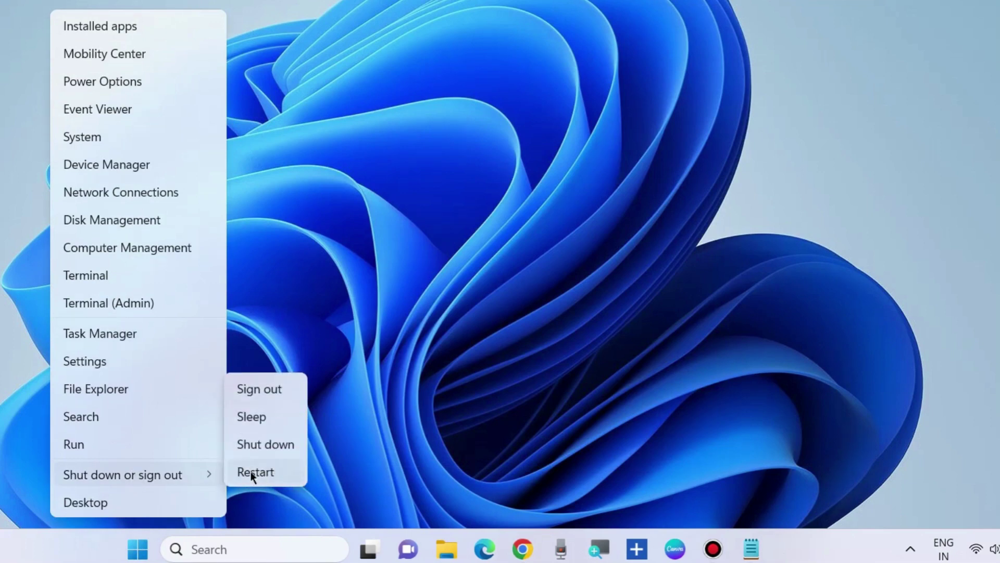
click(485, 211)
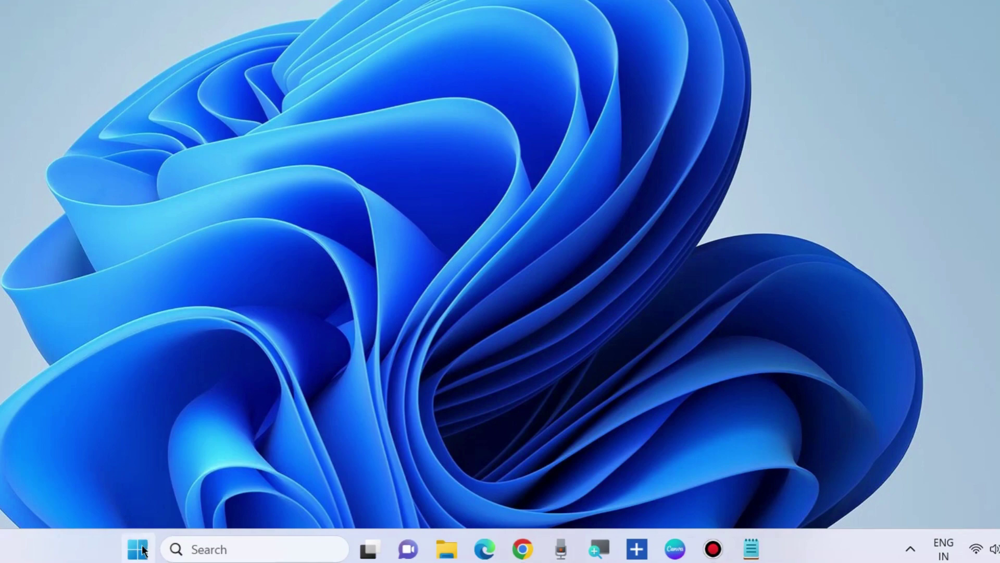
right_click(141, 549)
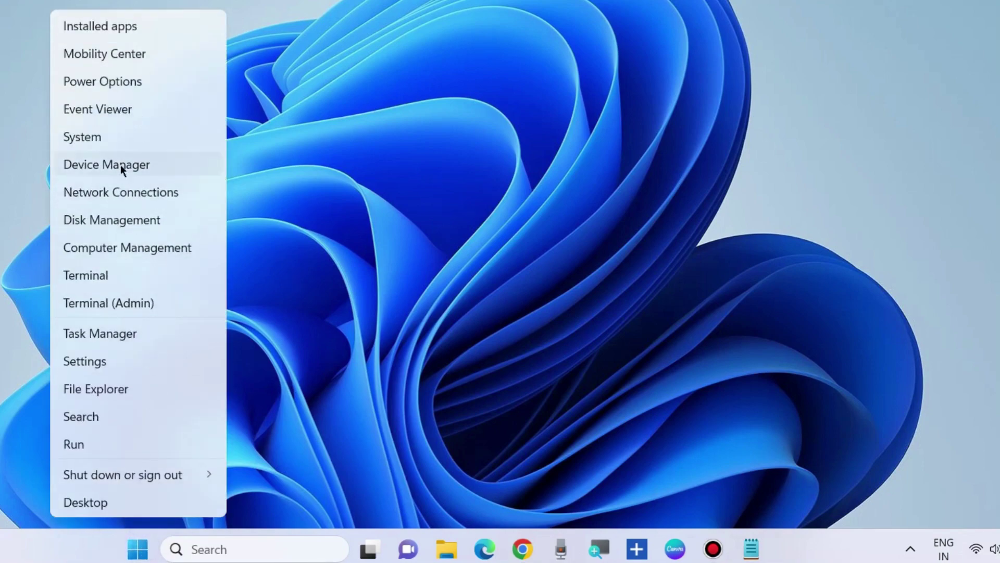
click(121, 165)
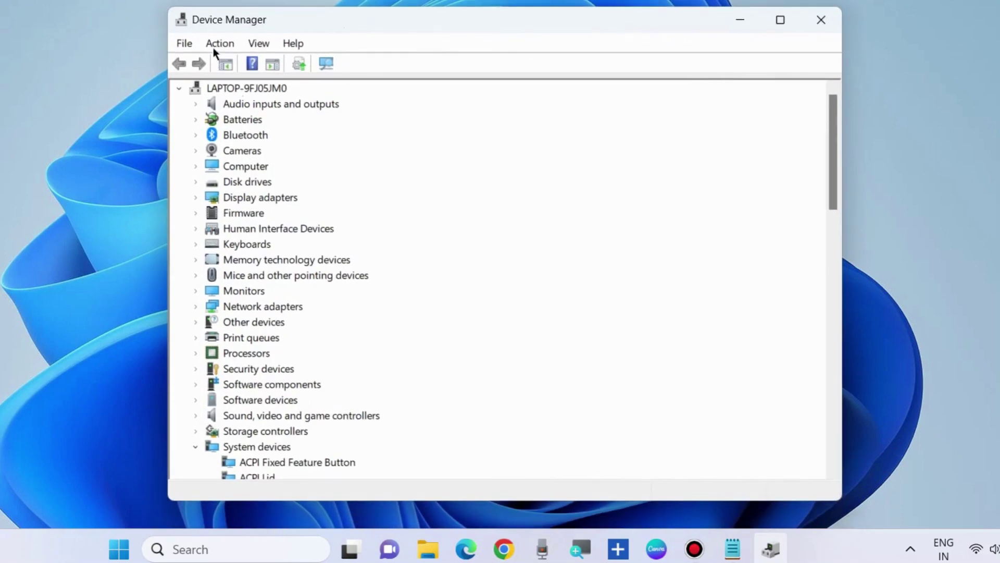
Run Scan for hardware changes from the Display adapters context menu
right_click(237, 201)
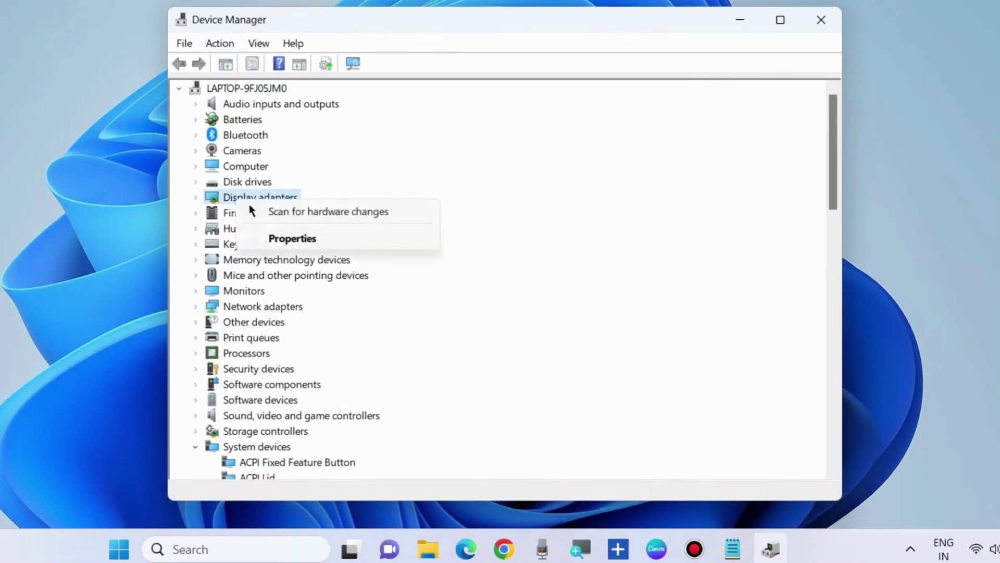
click(319, 213)
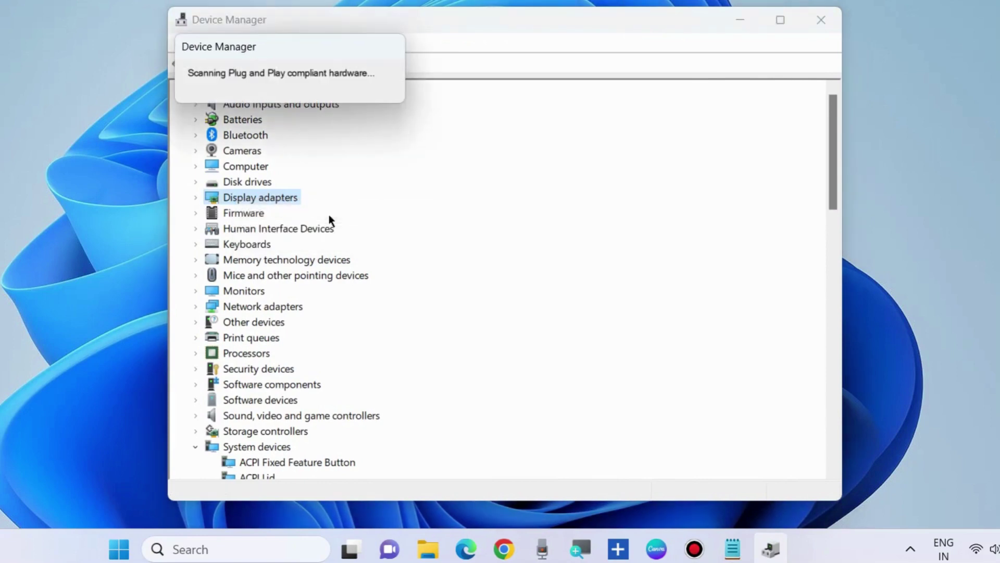